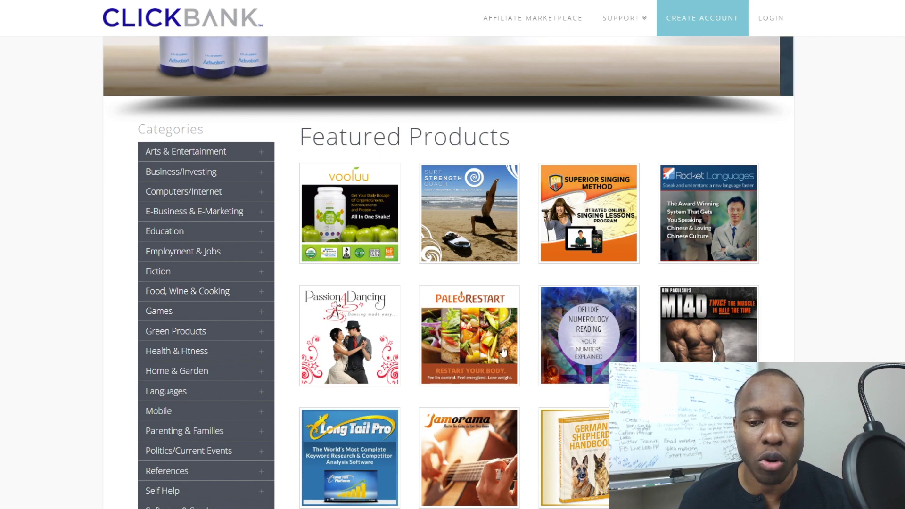
Open the sign-up form for a new ClickBank account
{"action": "scroll", "coordinate": [411, 400], "scroll_direction": "down", "scroll_amount": 3}
{"action": "scroll", "coordinate": [412, 398], "scroll_direction": "up", "scroll_amount": 7}
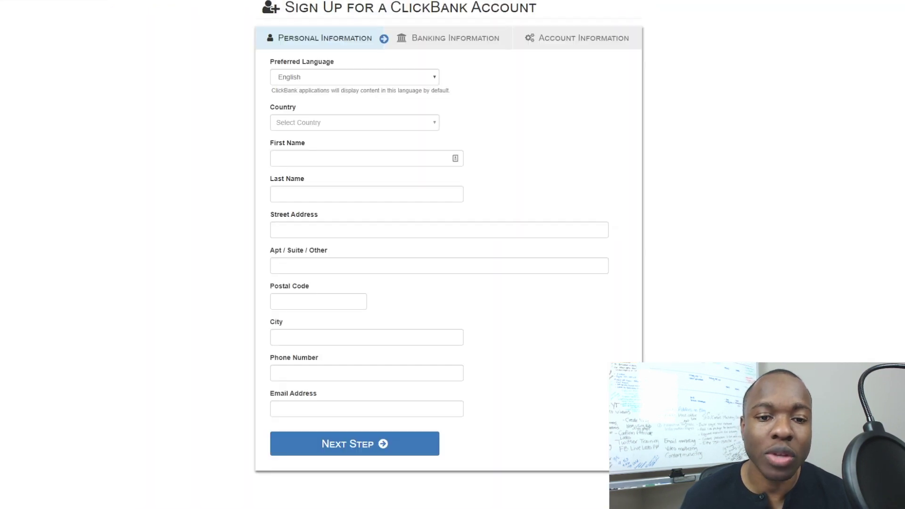
{"action": "scroll", "coordinate": [177, 142], "scroll_direction": "up", "scroll_amount": 1}
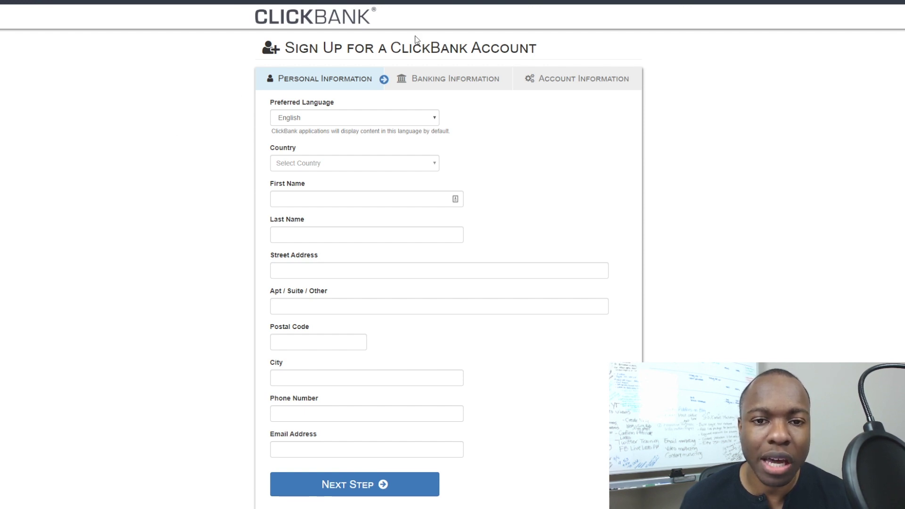
Look through the country choices in the personal information form and leave the country unselected
{"action": "left_click", "coordinate": [323, 165]}
{"action": "scroll", "coordinate": [335, 277], "scroll_direction": "down", "scroll_amount": 15}
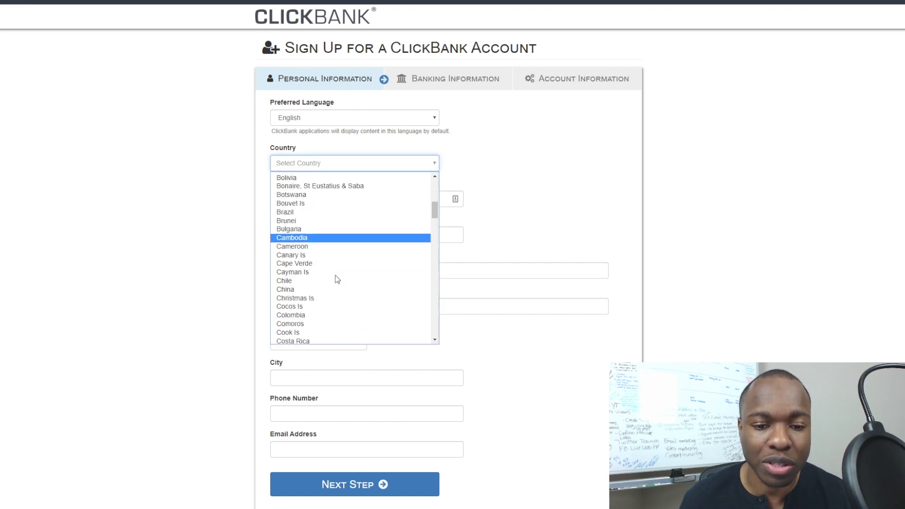
{"action": "scroll", "coordinate": [335, 275], "scroll_direction": "down", "scroll_amount": 20}
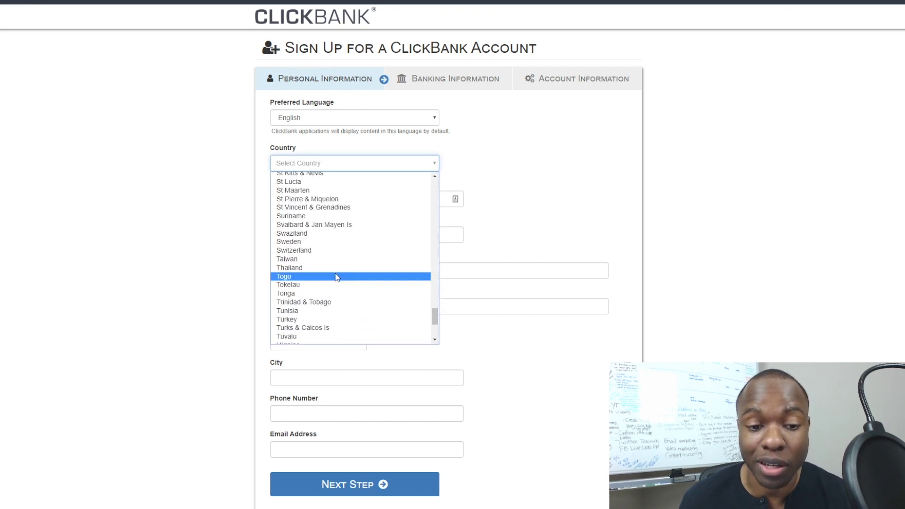
{"action": "scroll", "coordinate": [339, 265], "scroll_direction": "up", "scroll_amount": 20}
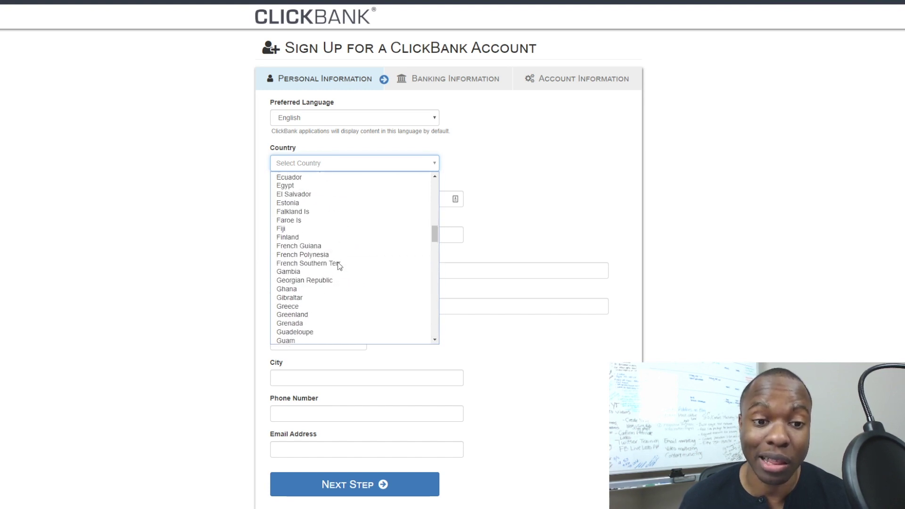
{"action": "left_click", "coordinate": [216, 182]}
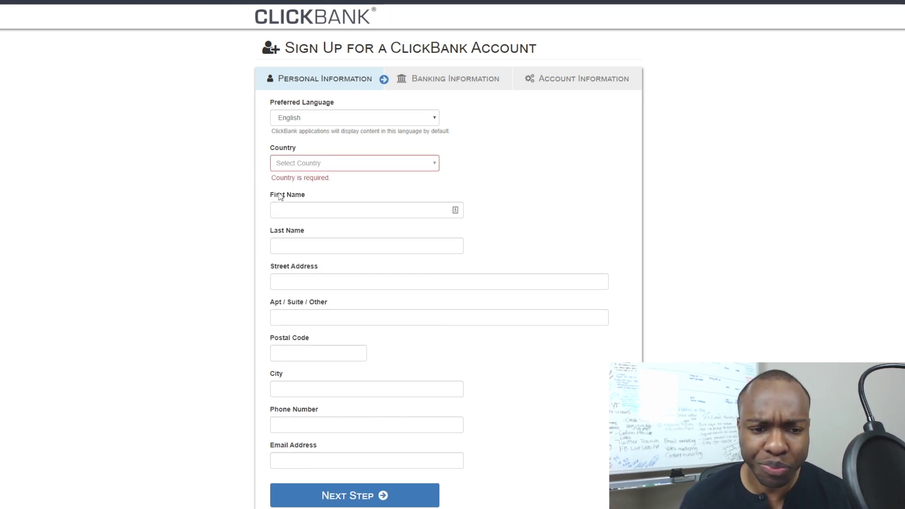
Complete the personal information fields of the sign-up form and continue to the banking information
{"action": "left_click", "coordinate": [300, 211]}
{"action": "left_click", "coordinate": [303, 211]}
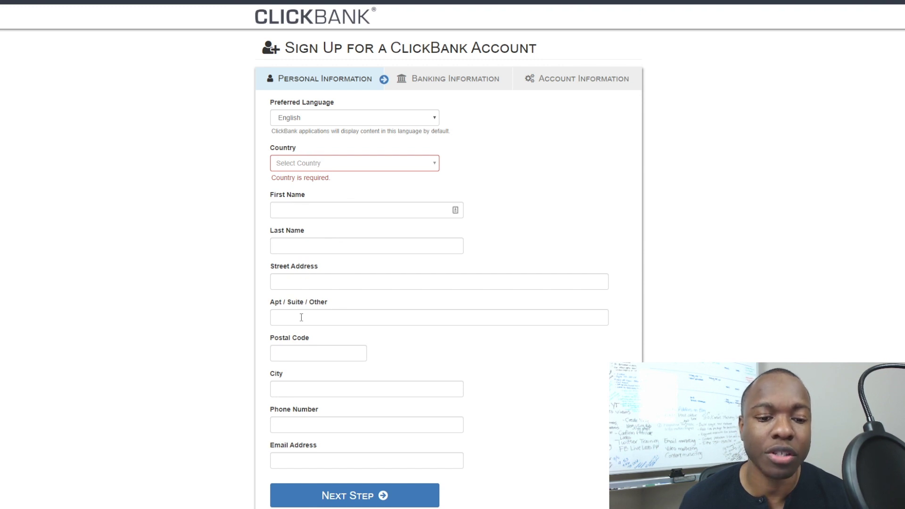
{"action": "left_click", "coordinate": [299, 356]}
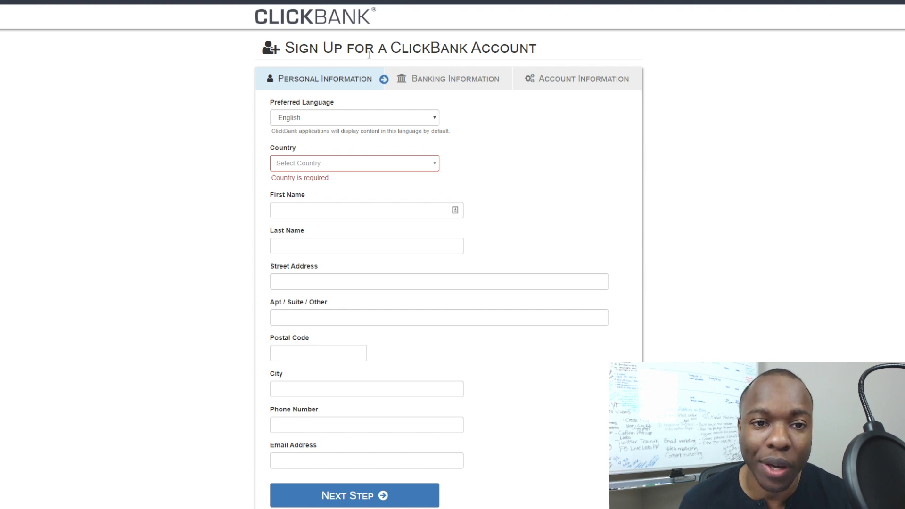
{"action": "left_click", "coordinate": [348, 493]}
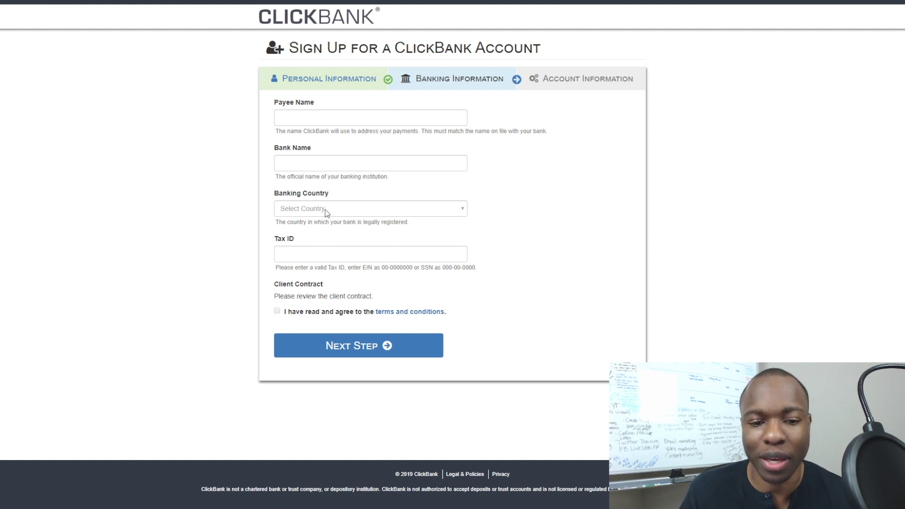
Review the payee name and tax ID fields in the banking information form
{"action": "left_click", "coordinate": [332, 253]}
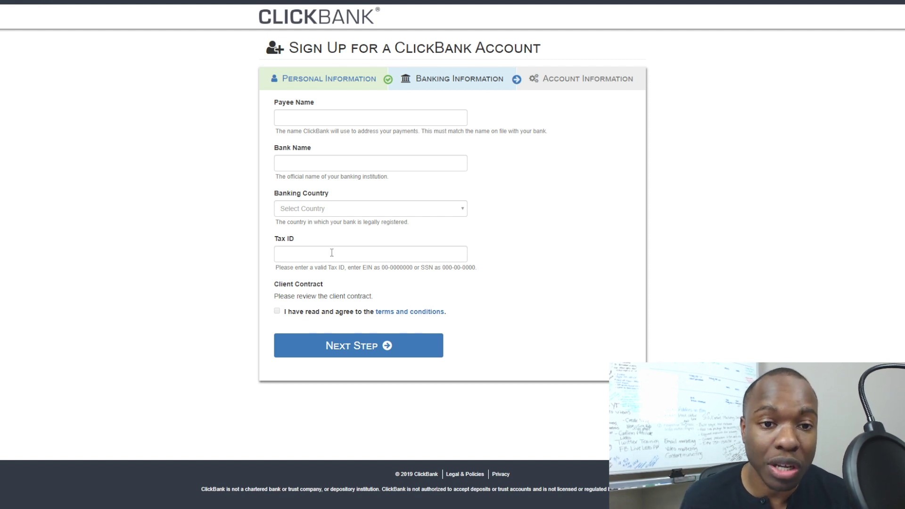
{"action": "left_click", "coordinate": [314, 117]}
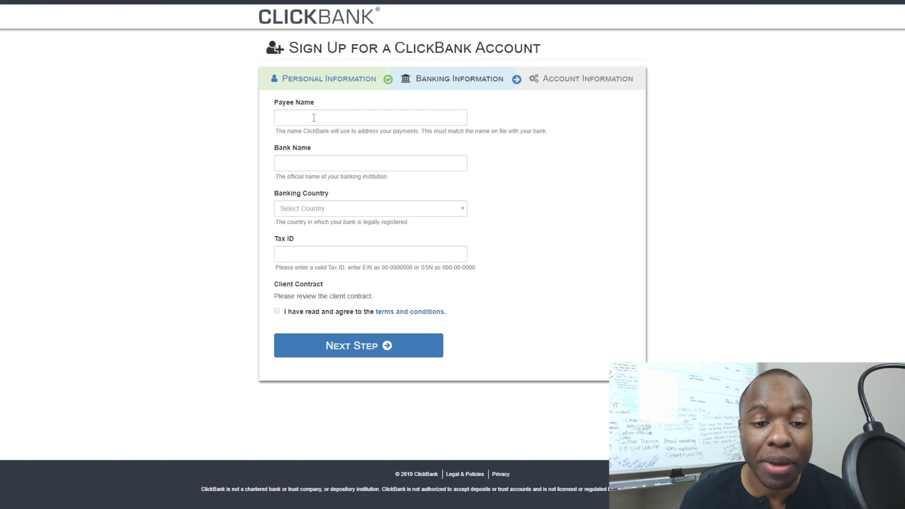
{"action": "left_click", "coordinate": [317, 256]}
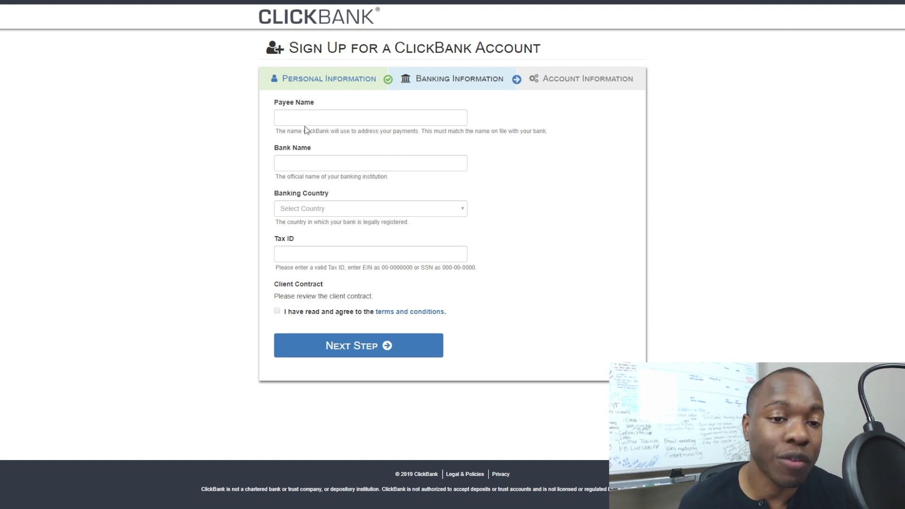
{"action": "left_click", "coordinate": [316, 116]}
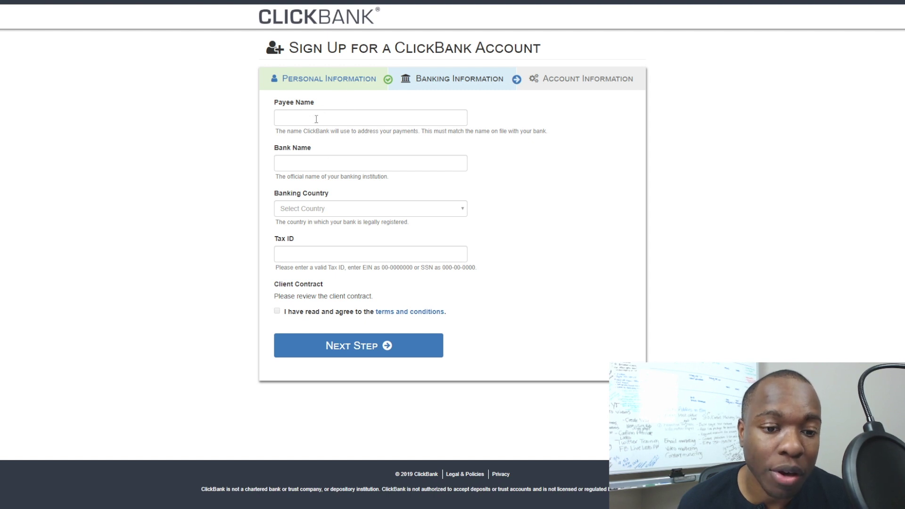
{"action": "left_click", "coordinate": [322, 257]}
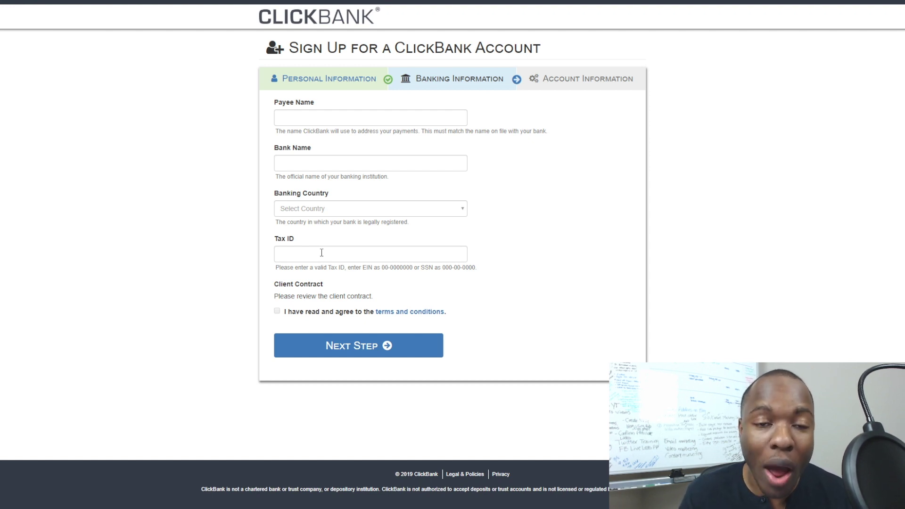
{"action": "left_click", "coordinate": [309, 116]}
{"action": "left_click", "coordinate": [327, 258]}
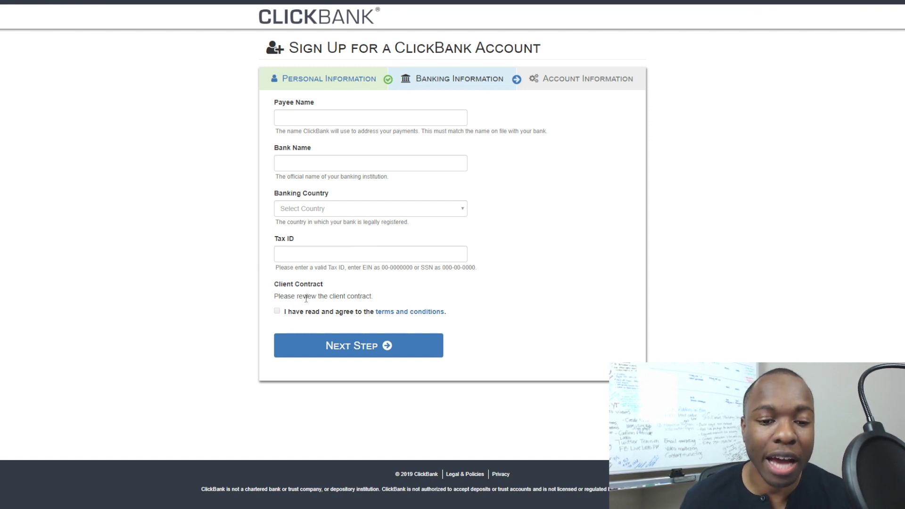
Open the terms and conditions linked in the banking form and skim the ClickBank Client Contract
{"action": "left_click", "coordinate": [338, 316]}
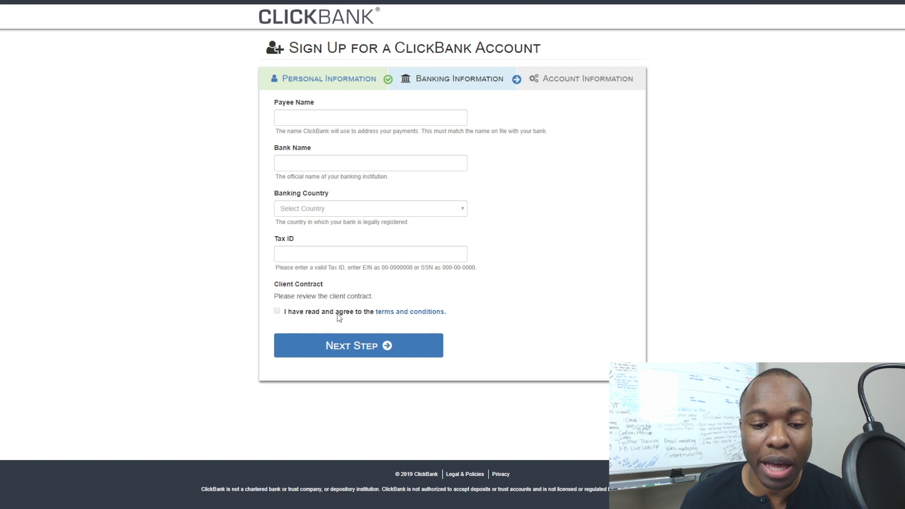
{"action": "left_click", "coordinate": [278, 311]}
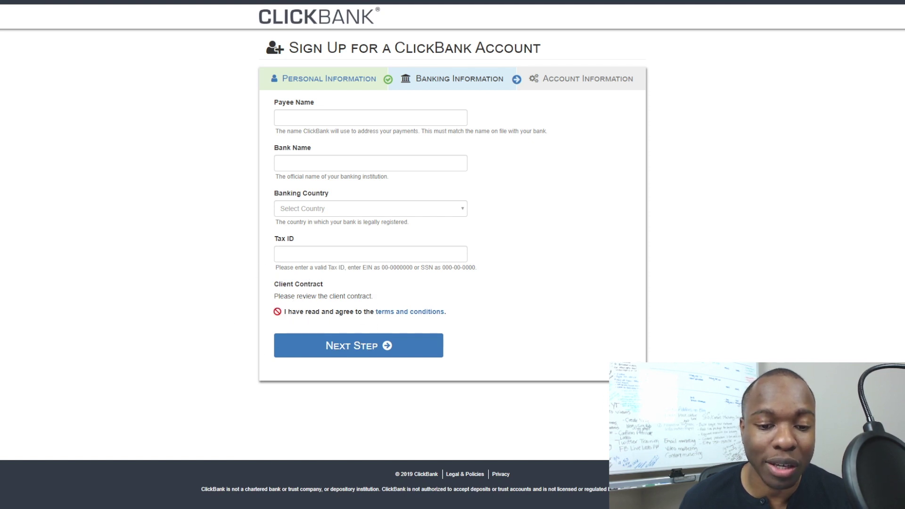
{"action": "left_click", "coordinate": [391, 314]}
{"action": "left_click", "coordinate": [391, 314]}
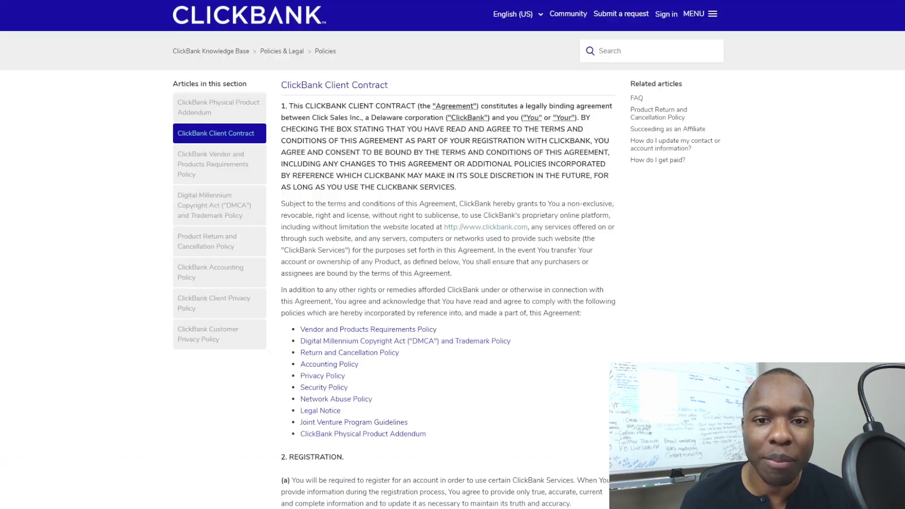
{"action": "scroll", "coordinate": [368, 208], "scroll_direction": "down", "scroll_amount": 6}
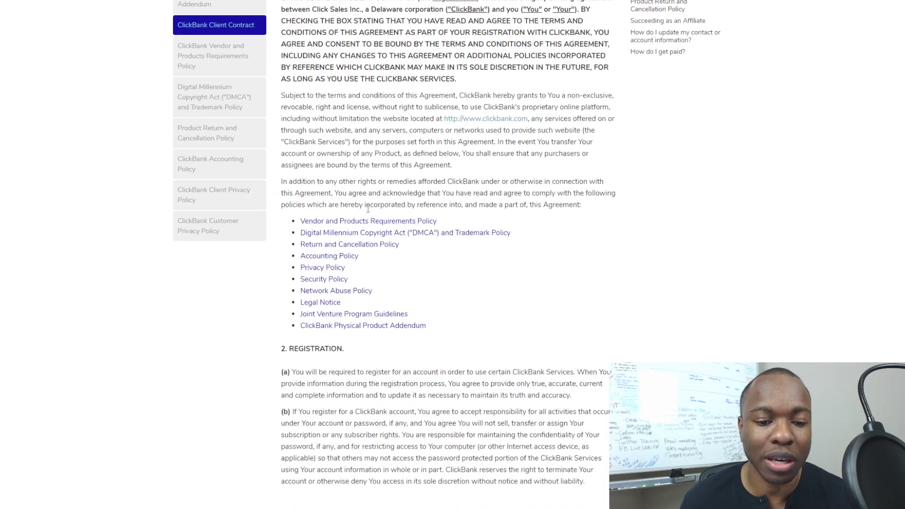
{"action": "scroll", "coordinate": [368, 209], "scroll_direction": "down", "scroll_amount": 8}
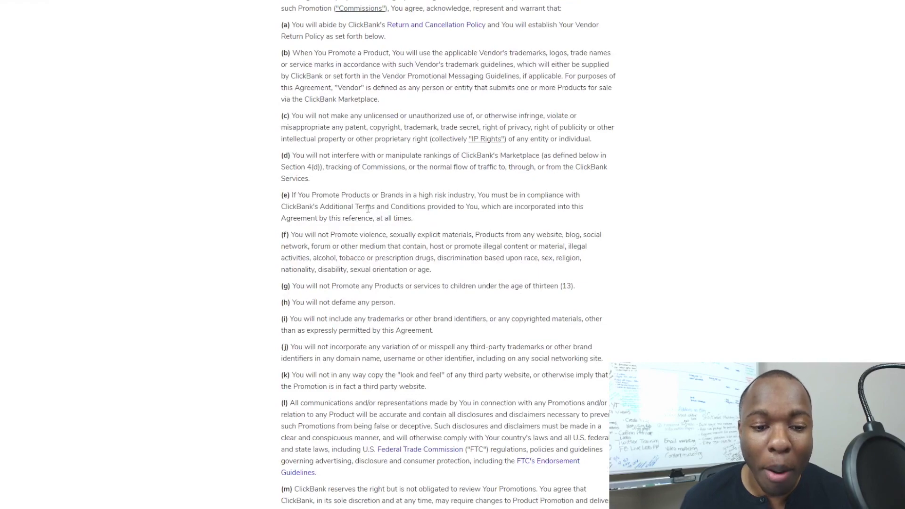
{"action": "scroll", "coordinate": [367, 209], "scroll_direction": "down", "scroll_amount": 18}
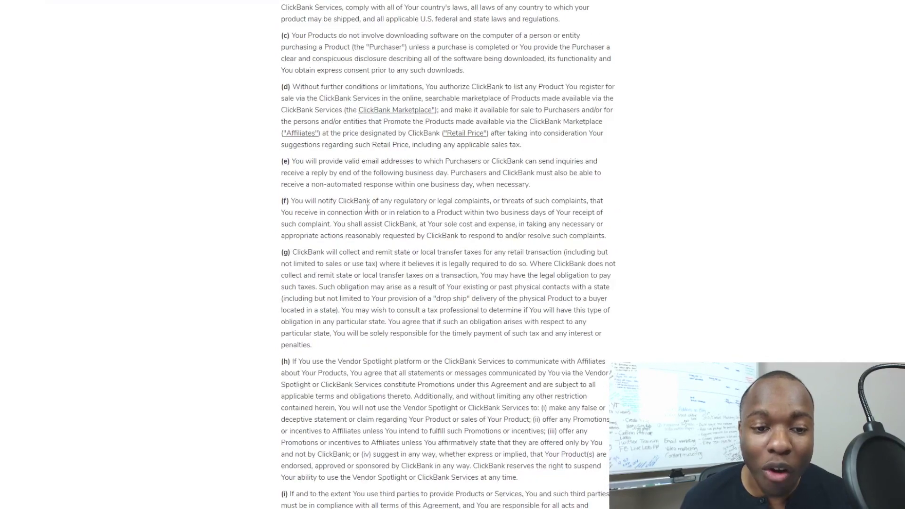
{"action": "scroll", "coordinate": [367, 209], "scroll_direction": "up", "scroll_amount": 20}
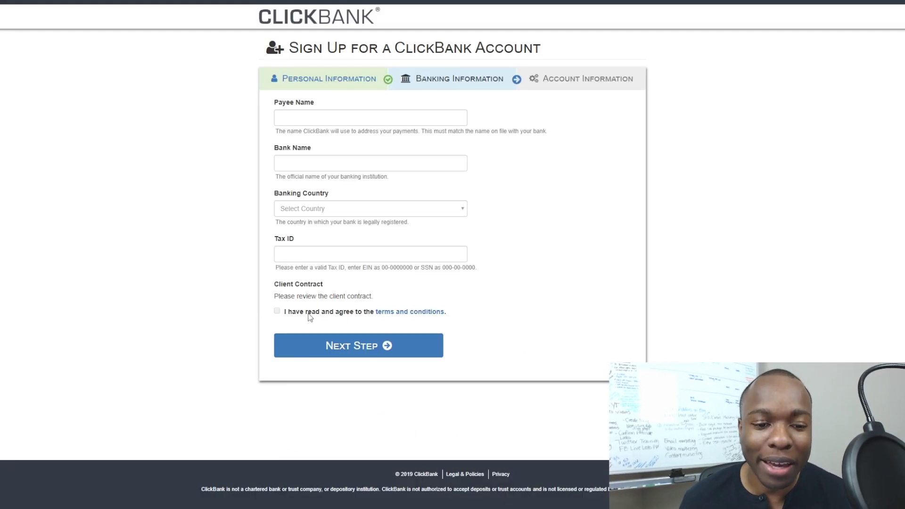
Try to continue from the banking information to the account information stage
{"action": "left_click", "coordinate": [346, 347]}
{"action": "left_click", "coordinate": [347, 348]}
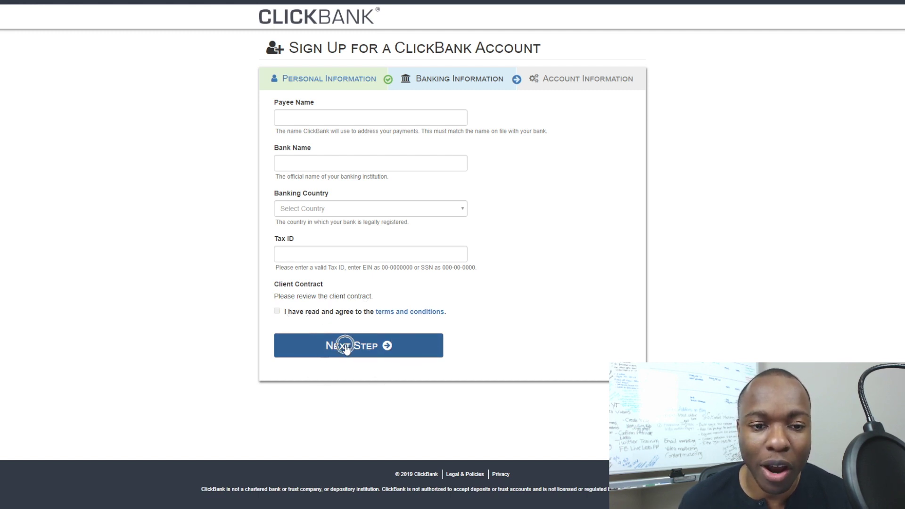
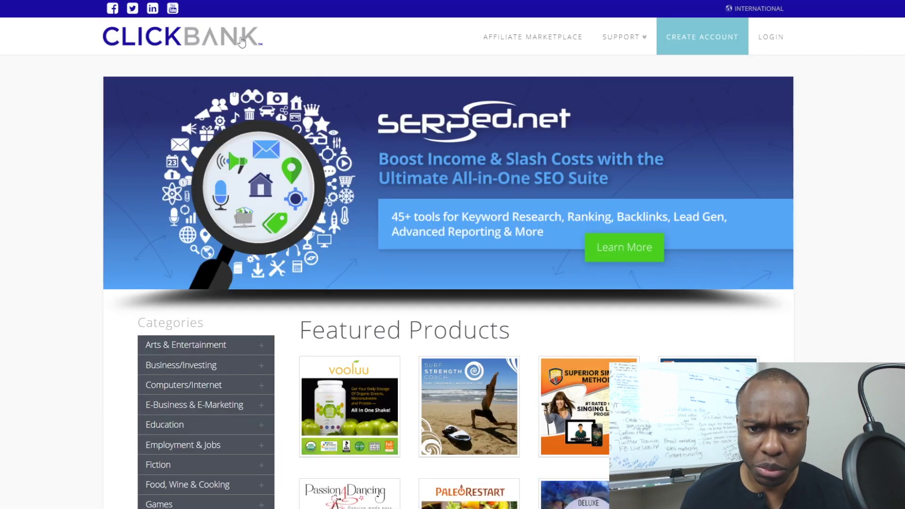
Open the Affiliate Marketplace in a new tab from the ClickBank home page
{"action": "left_click", "coordinate": [536, 40]}
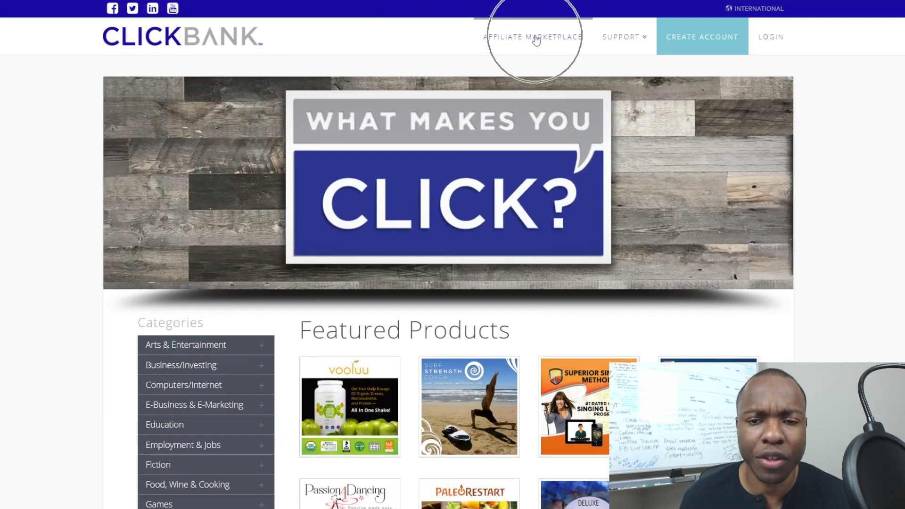
{"action": "right_click", "coordinate": [536, 40]}
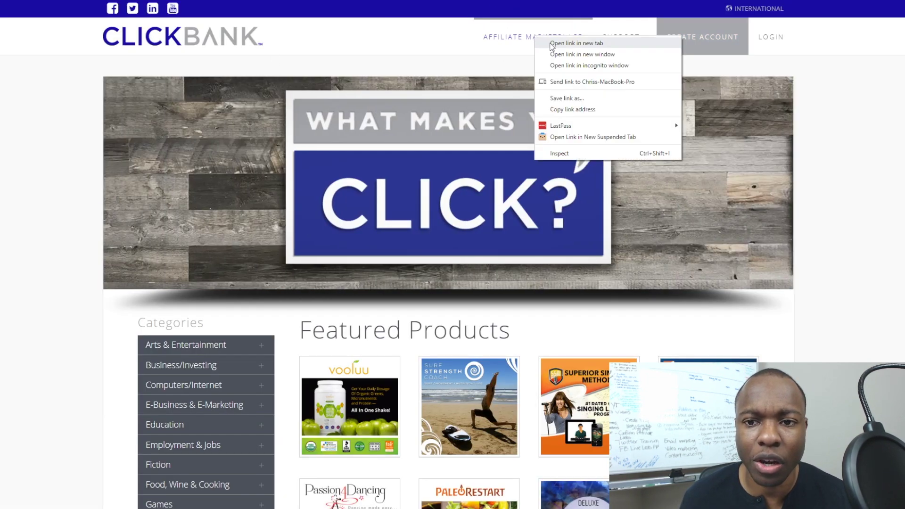
{"action": "left_click", "coordinate": [556, 45]}
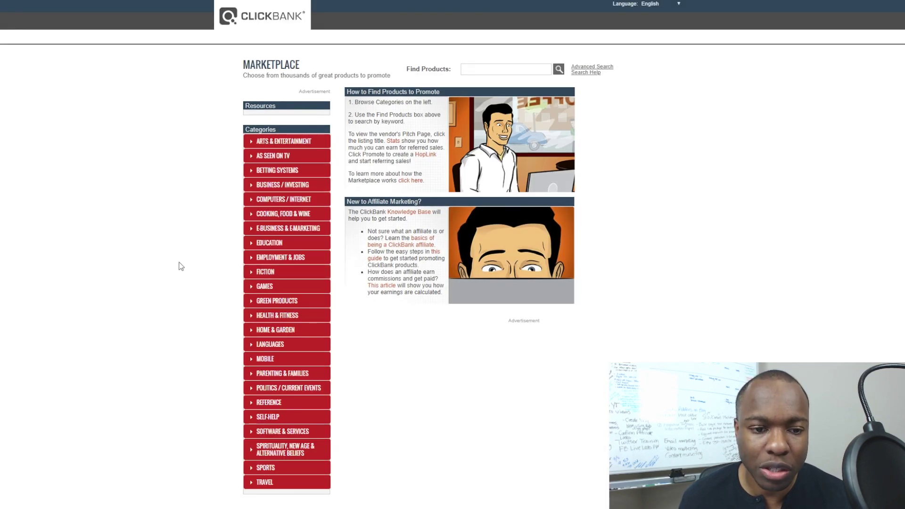
Enlarge the marketplace page to 150% and list the products in the E-Business & E-Marketing category
{"action": "key", "text": "ctrl+plus"}
{"action": "key", "text": "ctrl+plus"}
{"action": "key", "text": "ctrl+plus"}
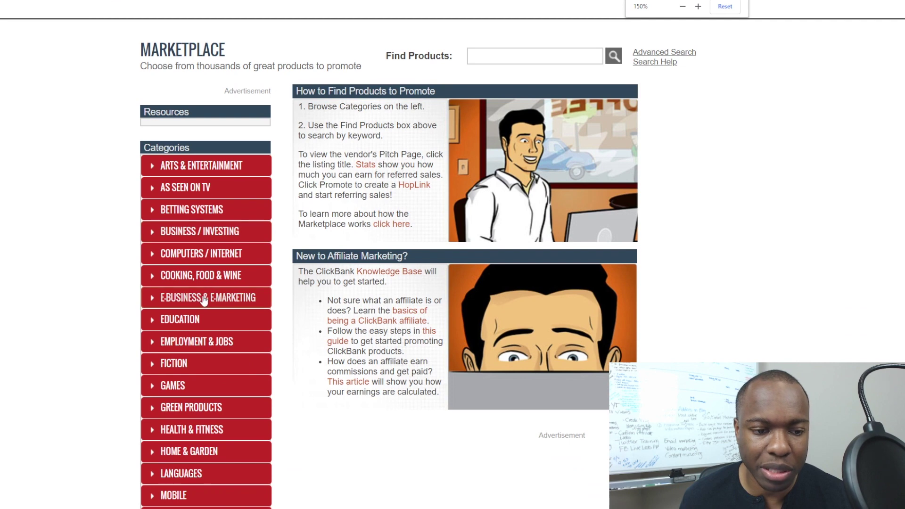
{"action": "left_click", "coordinate": [204, 300]}
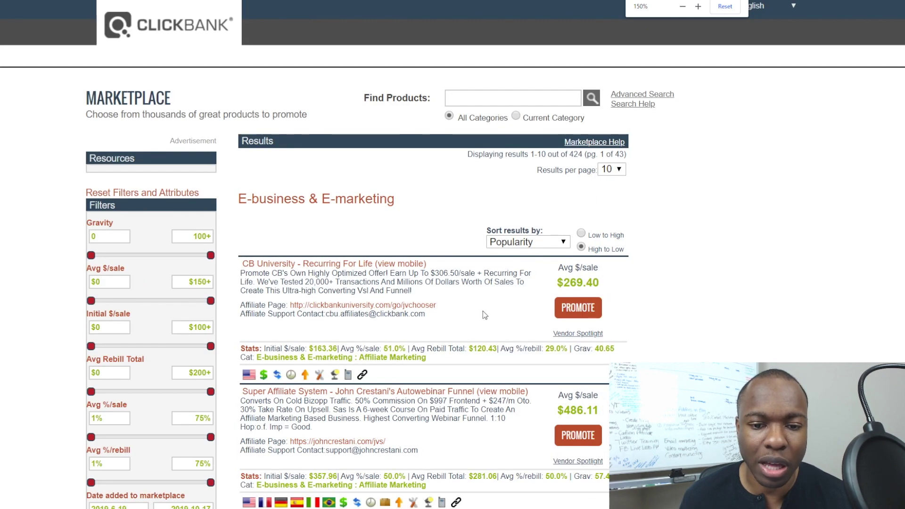
Browse the E-business & E-marketing offers, open the HopLink Generator for The 100k Shout Out, and close it
{"action": "scroll", "coordinate": [483, 315], "scroll_direction": "down", "scroll_amount": 5}
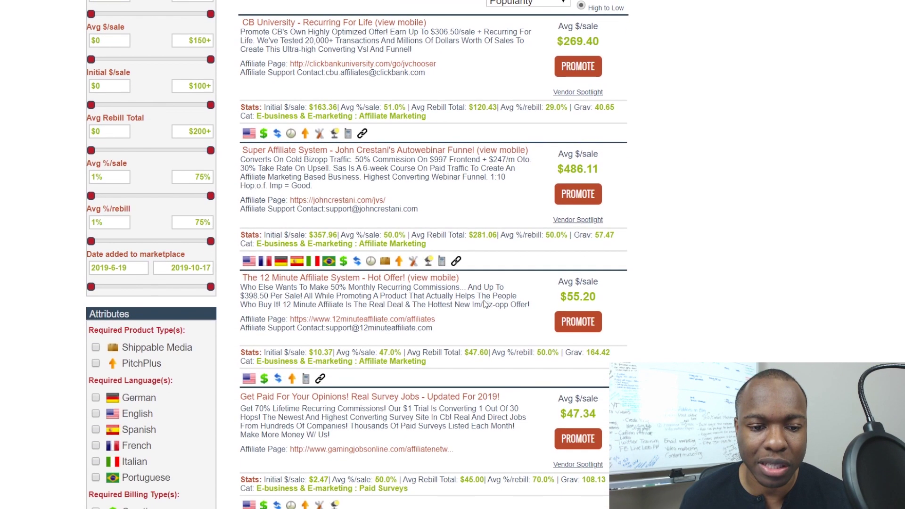
{"action": "scroll", "coordinate": [485, 305], "scroll_direction": "down", "scroll_amount": 8}
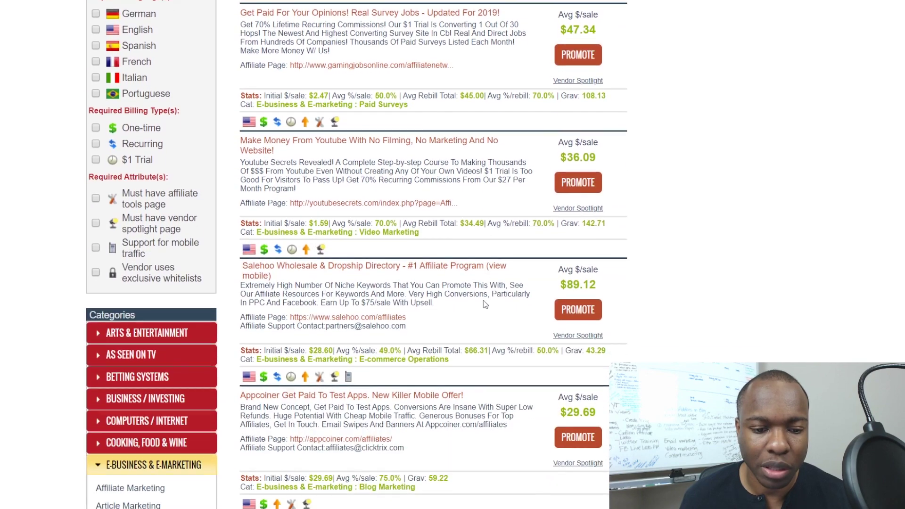
{"action": "scroll", "coordinate": [485, 304], "scroll_direction": "down", "scroll_amount": 8}
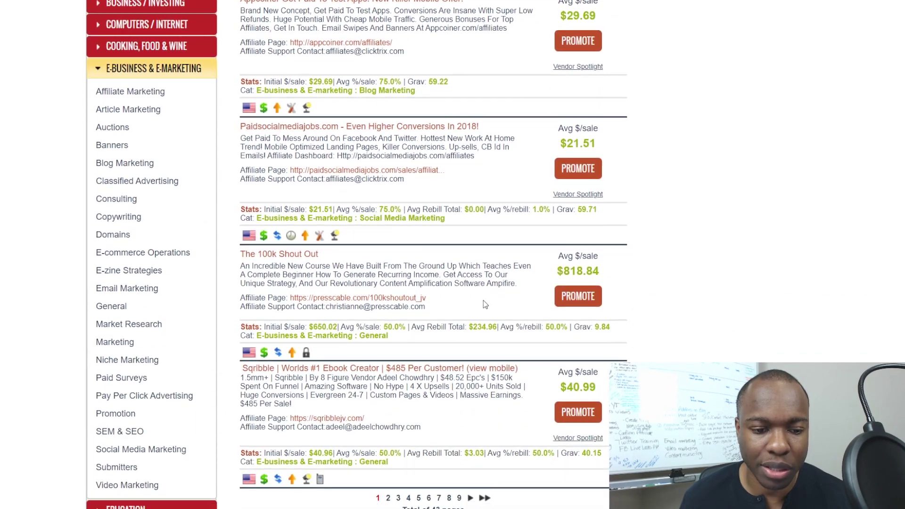
{"action": "scroll", "coordinate": [483, 301], "scroll_direction": "down", "scroll_amount": 2}
{"action": "scroll", "coordinate": [483, 301], "scroll_direction": "up", "scroll_amount": 2}
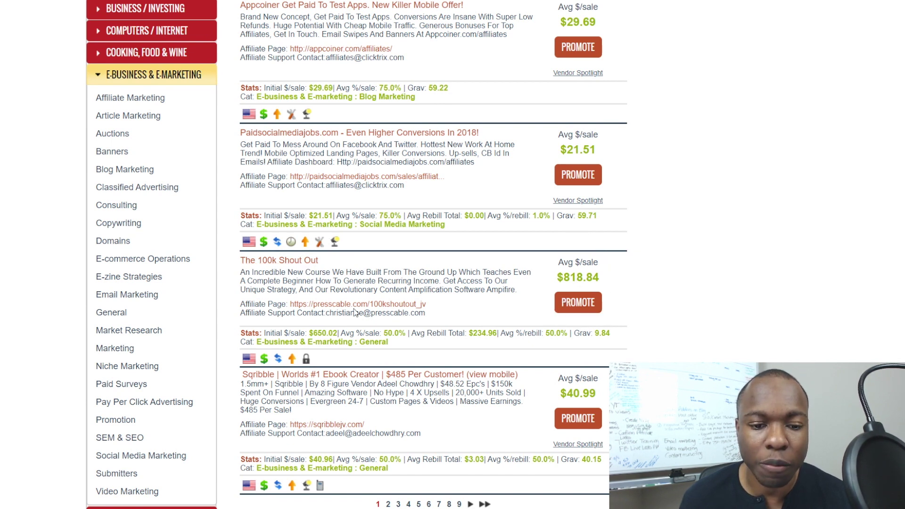
{"action": "left_click", "coordinate": [578, 304]}
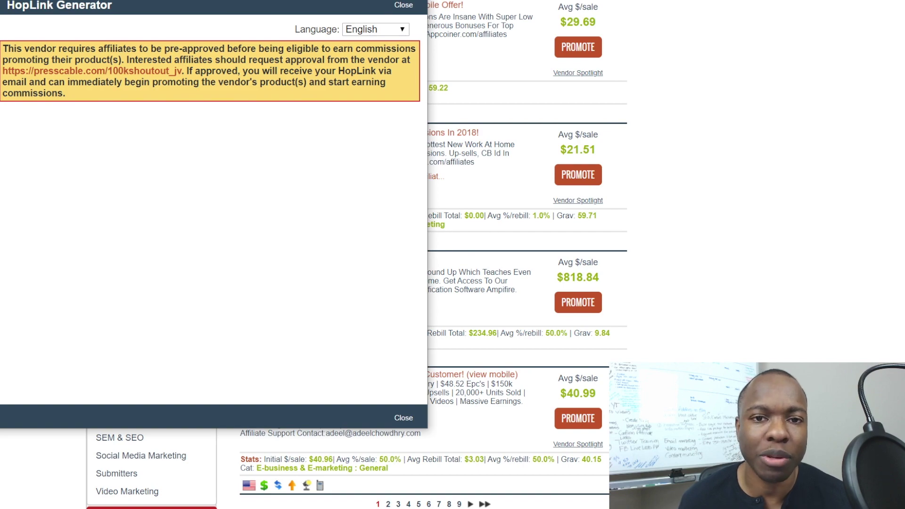
{"action": "key", "text": "Escape"}
{"action": "scroll", "coordinate": [437, 323], "scroll_direction": "up", "scroll_amount": 15}
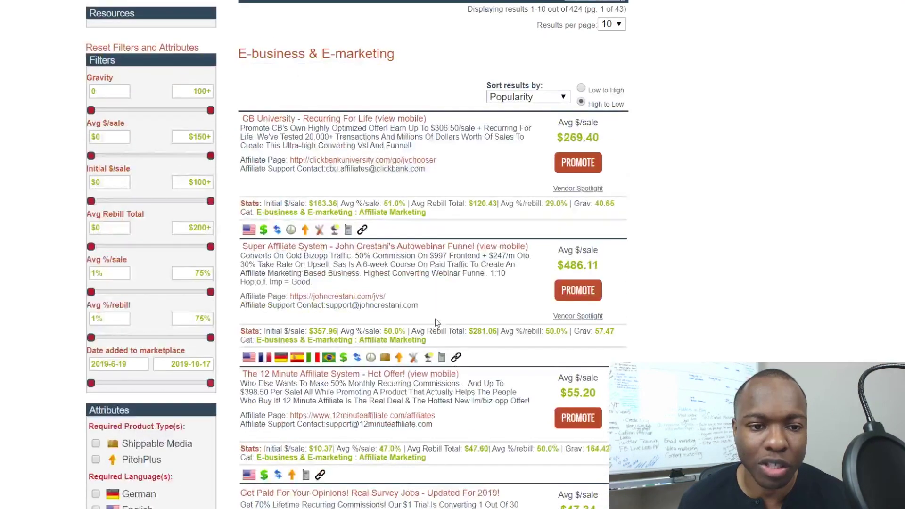
Open the HopLink Generator for CB University, look through its landing page options, and close it
{"action": "scroll", "coordinate": [437, 323], "scroll_direction": "up", "scroll_amount": 3}
{"action": "scroll", "coordinate": [437, 323], "scroll_direction": "down", "scroll_amount": 2}
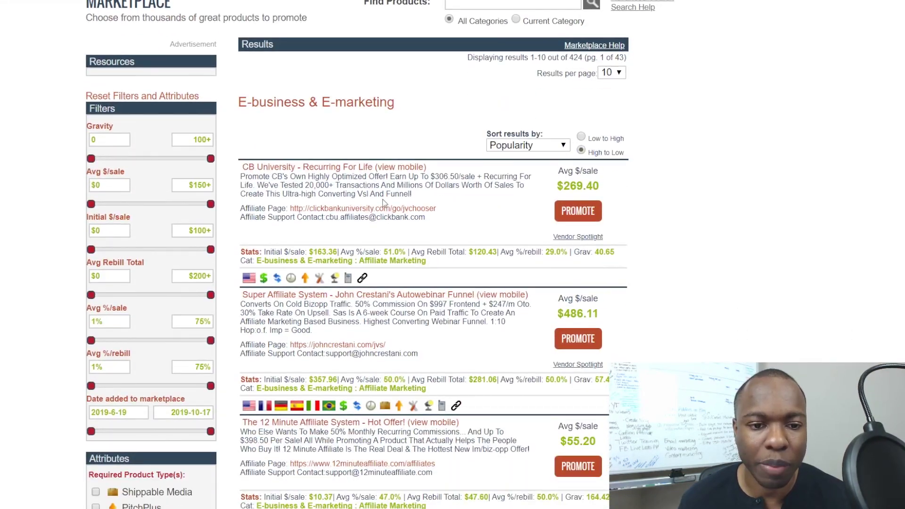
{"action": "left_click", "coordinate": [578, 213]}
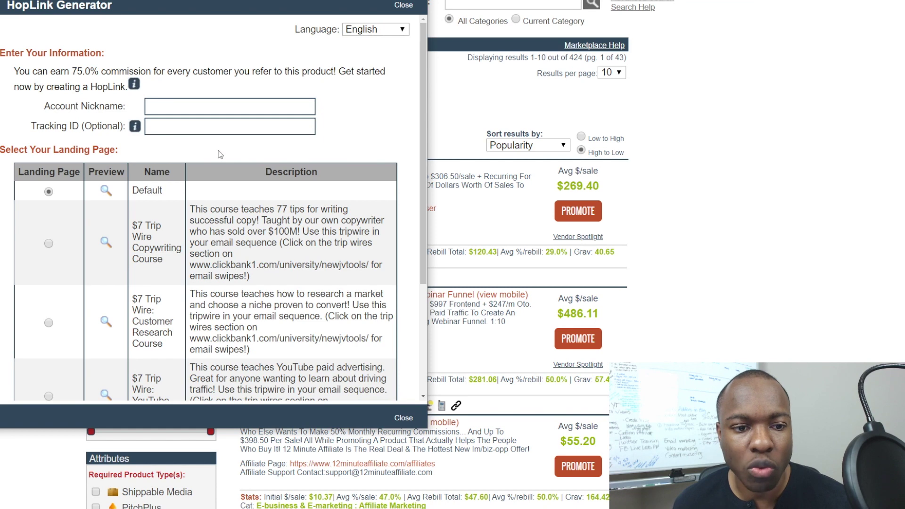
{"action": "scroll", "coordinate": [240, 245], "scroll_direction": "down", "scroll_amount": 4}
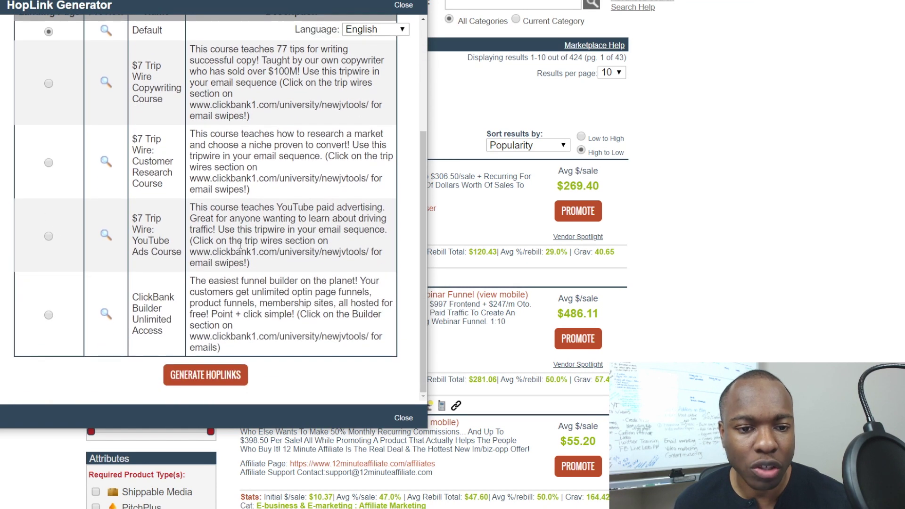
{"action": "scroll", "coordinate": [240, 244], "scroll_direction": "up", "scroll_amount": 1}
{"action": "scroll", "coordinate": [240, 245], "scroll_direction": "up", "scroll_amount": 2}
{"action": "scroll", "coordinate": [241, 246], "scroll_direction": "down", "scroll_amount": 3}
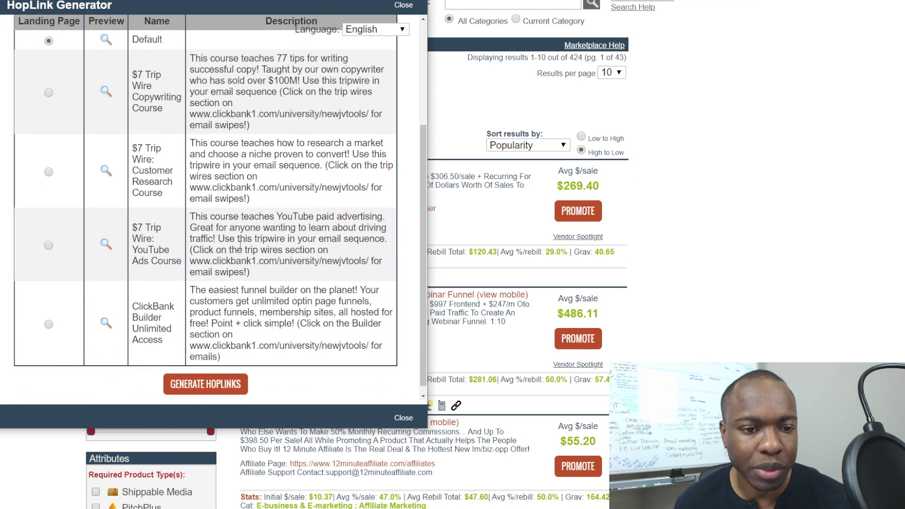
{"action": "scroll", "coordinate": [240, 246], "scroll_direction": "up", "scroll_amount": 3}
{"action": "scroll", "coordinate": [241, 245], "scroll_direction": "up", "scroll_amount": 1}
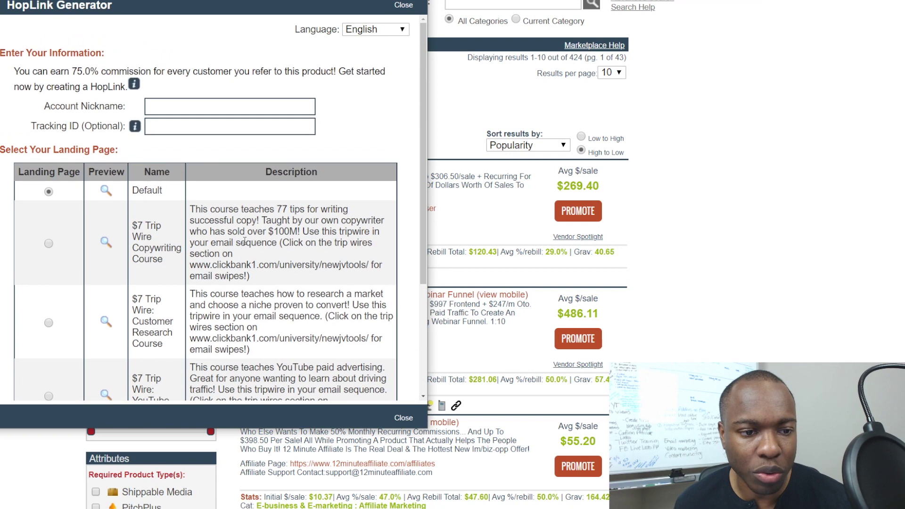
{"action": "left_click", "coordinate": [486, 214]}
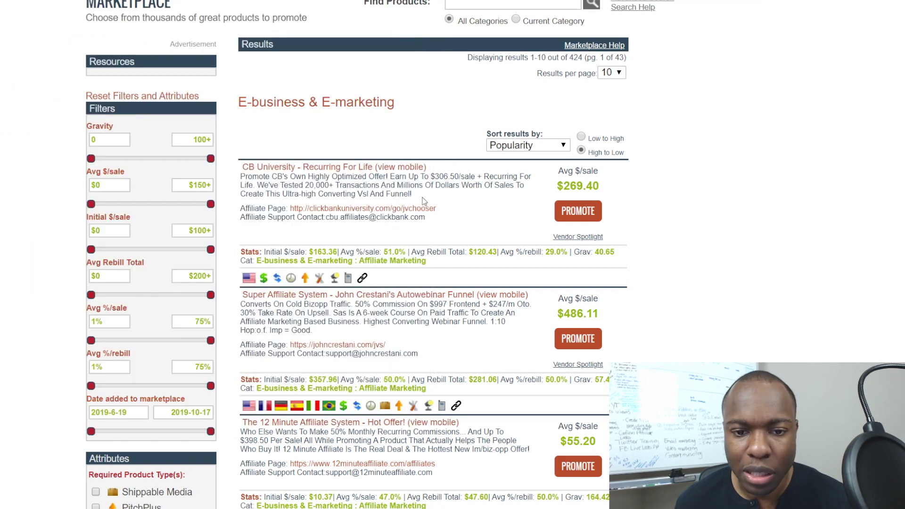
Open the CB University sales page from its marketplace listing and enlarge the page
{"action": "right_click", "coordinate": [301, 168]}
{"action": "left_click", "coordinate": [327, 174]}
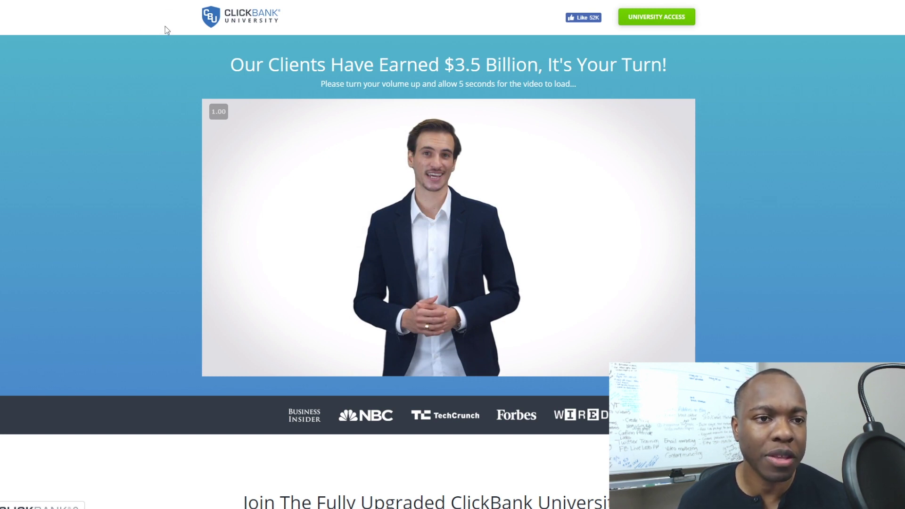
{"action": "key", "text": "ctrl+plus"}
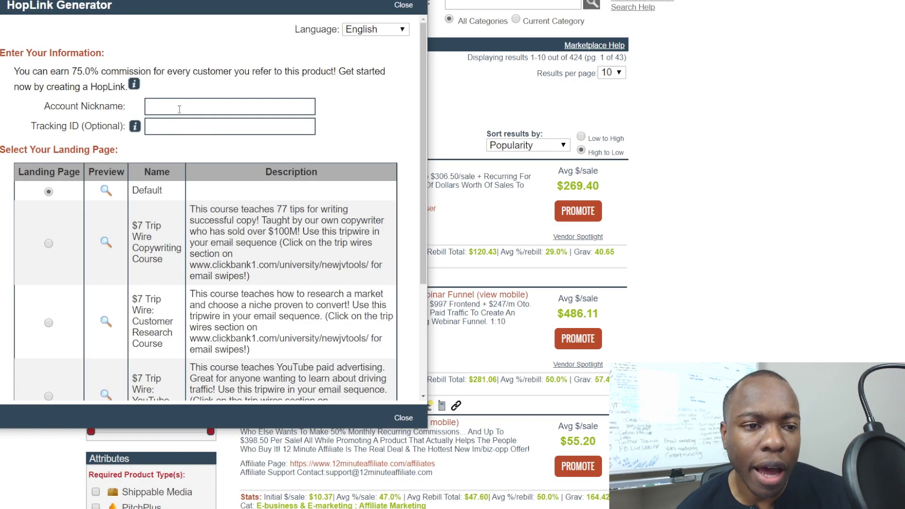
Enter the account nickname in CB University's HopLink Generator and generate the HopLinks with the Default landing page and no tracking ID
{"action": "left_click", "coordinate": [177, 110]}
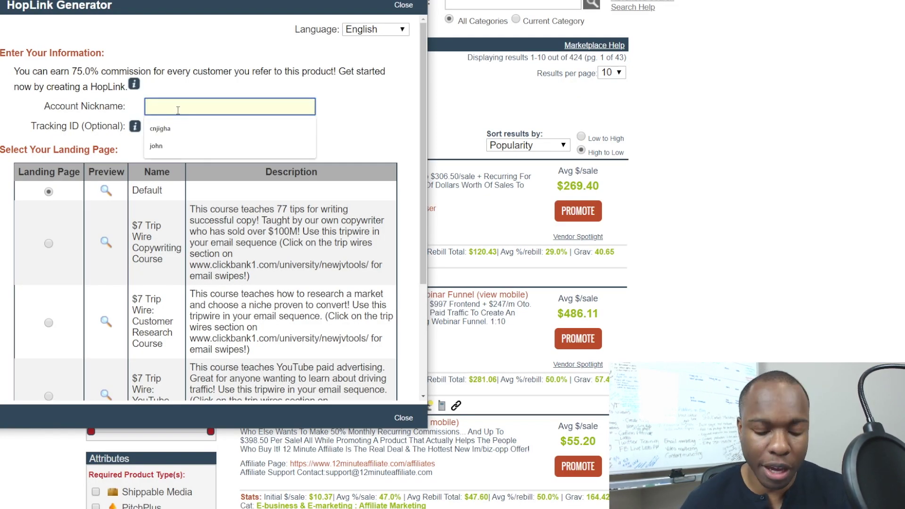
{"action": "type", "text": "cnji"}
{"action": "left_click", "coordinate": [177, 128]}
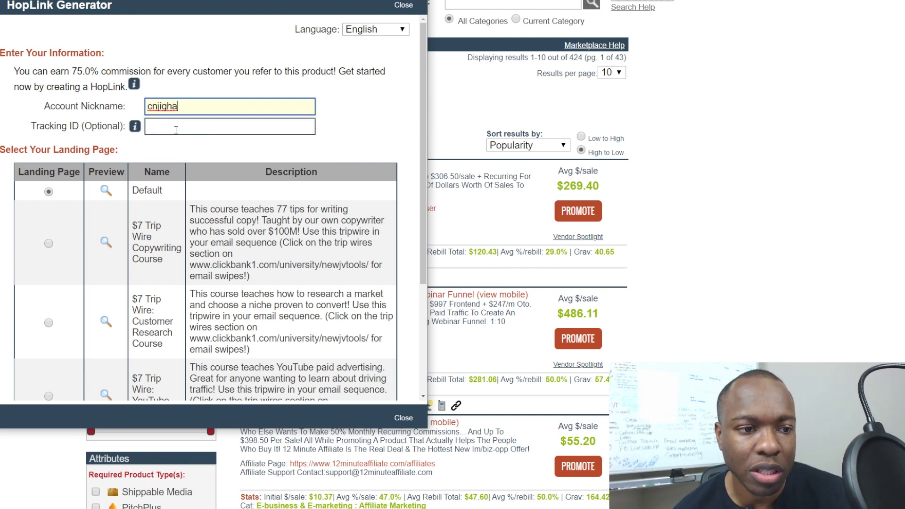
{"action": "left_click", "coordinate": [173, 130]}
{"action": "left_click", "coordinate": [334, 137]}
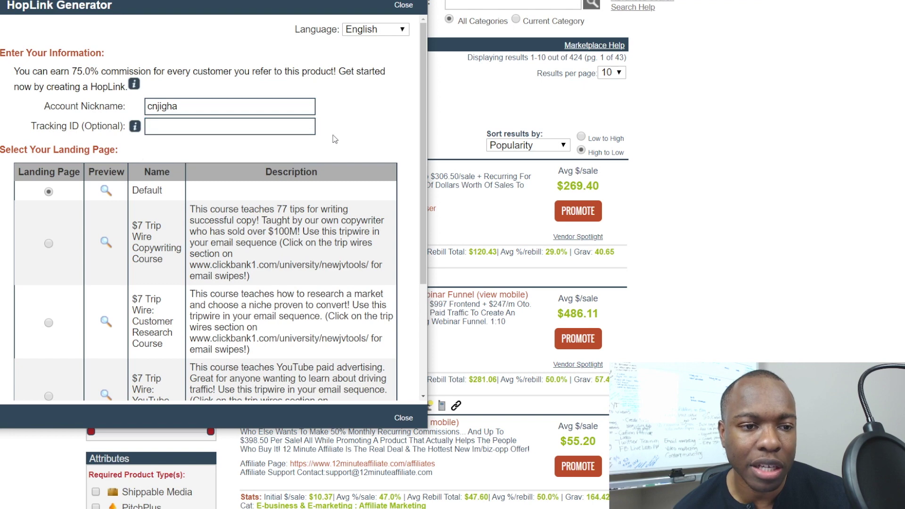
{"action": "scroll", "coordinate": [237, 119], "scroll_direction": "down", "scroll_amount": 2}
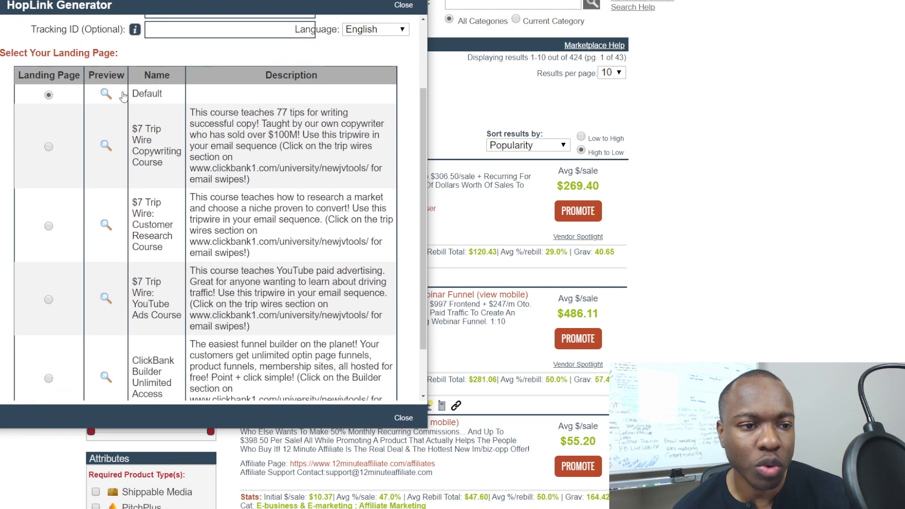
{"action": "scroll", "coordinate": [135, 105], "scroll_direction": "down", "scroll_amount": 1}
{"action": "left_click", "coordinate": [215, 378]}
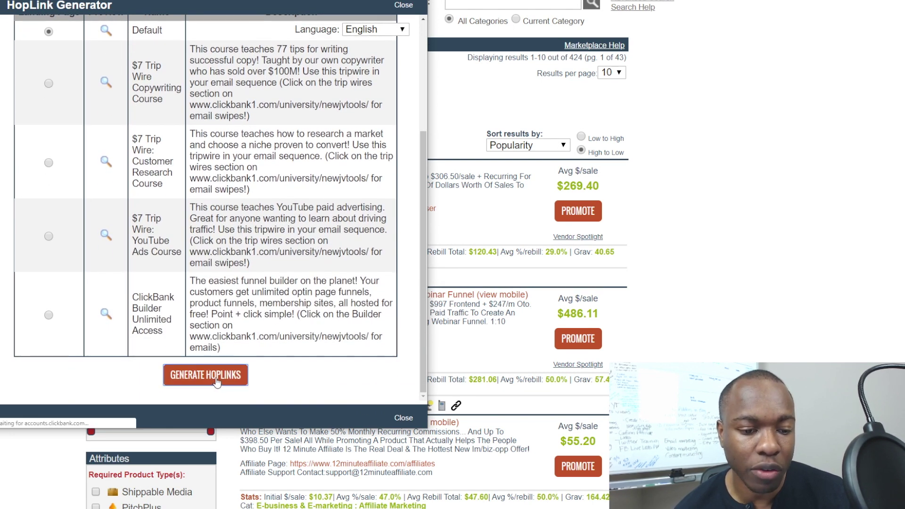
Copy the generated HopShield Encrypted HopLink and close the HopLink Generator
{"action": "scroll", "coordinate": [241, 185], "scroll_direction": "down", "scroll_amount": 5}
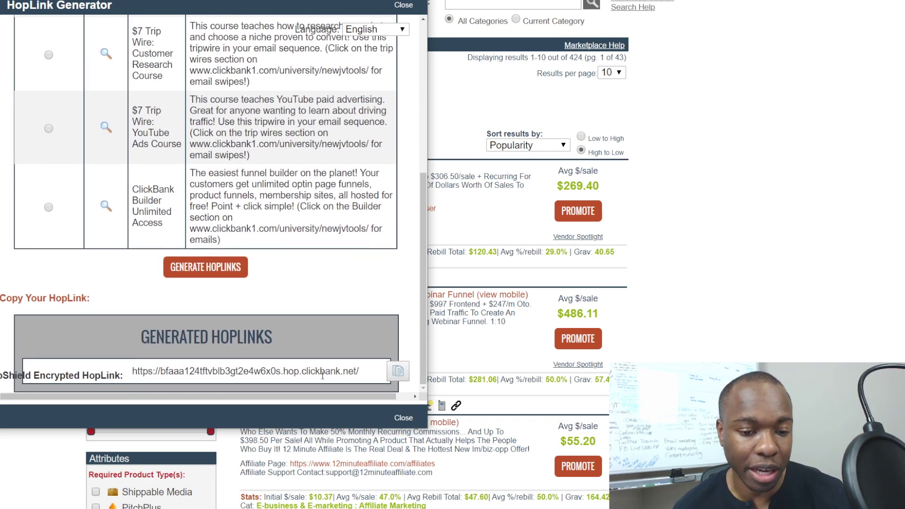
{"action": "left_click", "coordinate": [397, 373]}
{"action": "scroll", "coordinate": [371, 366], "scroll_direction": "down", "scroll_amount": 1}
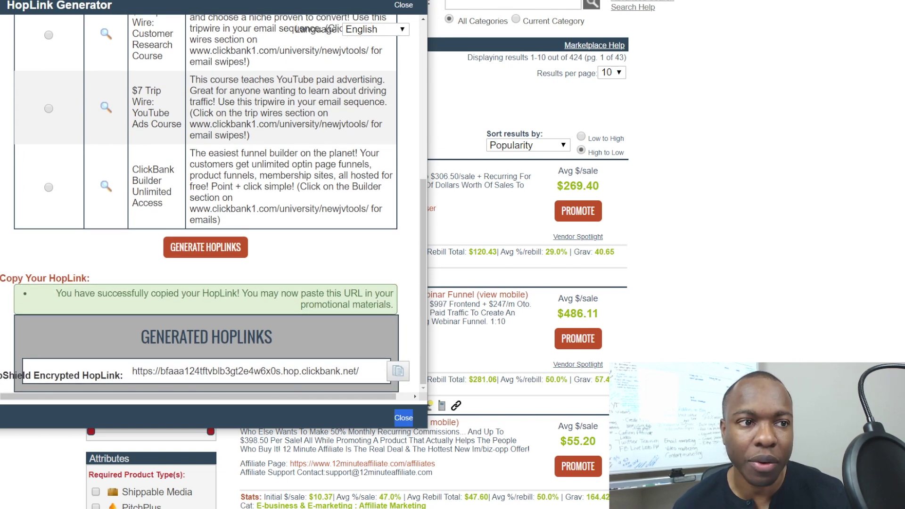
{"action": "left_click", "coordinate": [404, 5]}
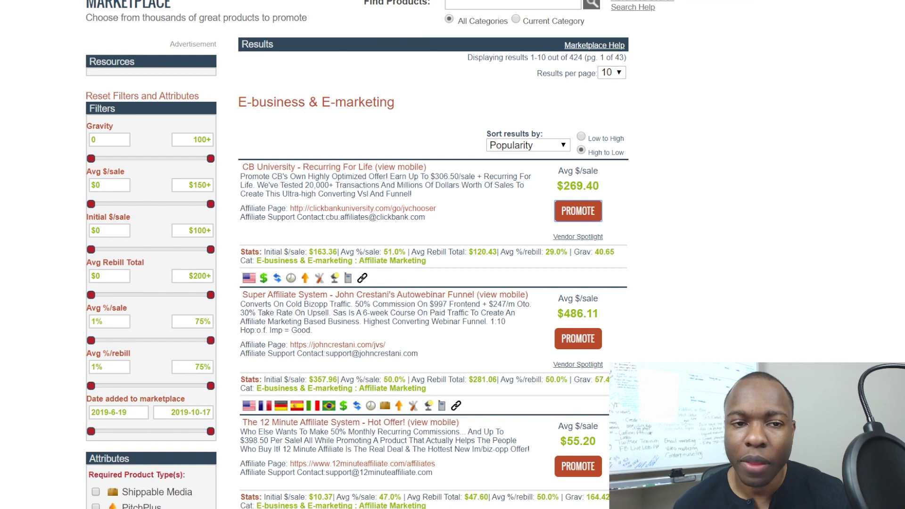
Load the copied HopLink in a new browser tab to check the ClickBank University sales page
{"action": "key", "text": "ctrl+t"}
{"action": "key", "text": "ctrl+v"}
{"action": "key", "text": "Return"}
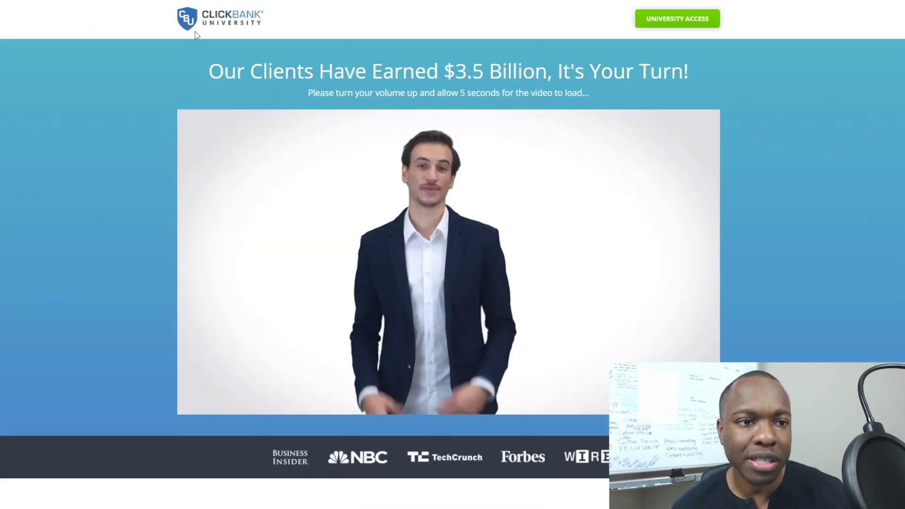
{"action": "left_click", "coordinate": [369, 318]}
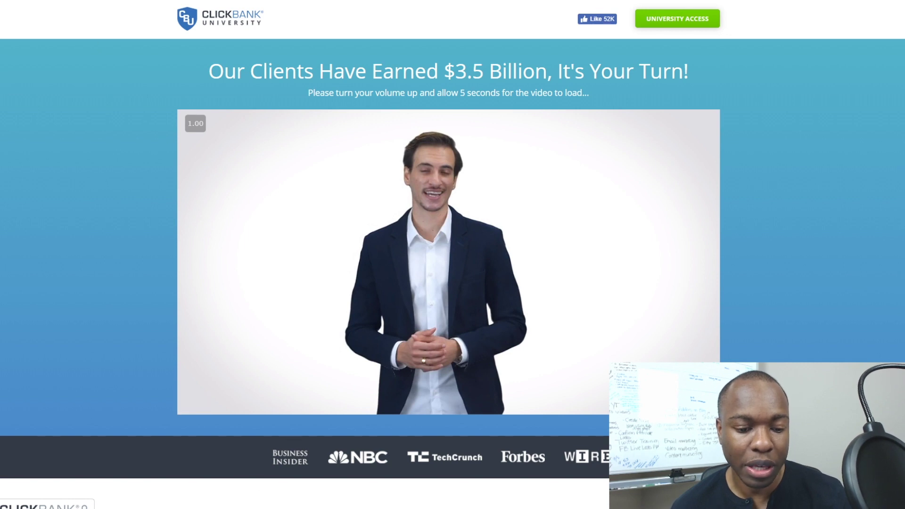
Switch to Notepad, paste the sales page's URL, and highlight the account nickname after "hop="
{"action": "key", "text": "alt+Tab"}
{"action": "key", "text": "ctrl+v"}
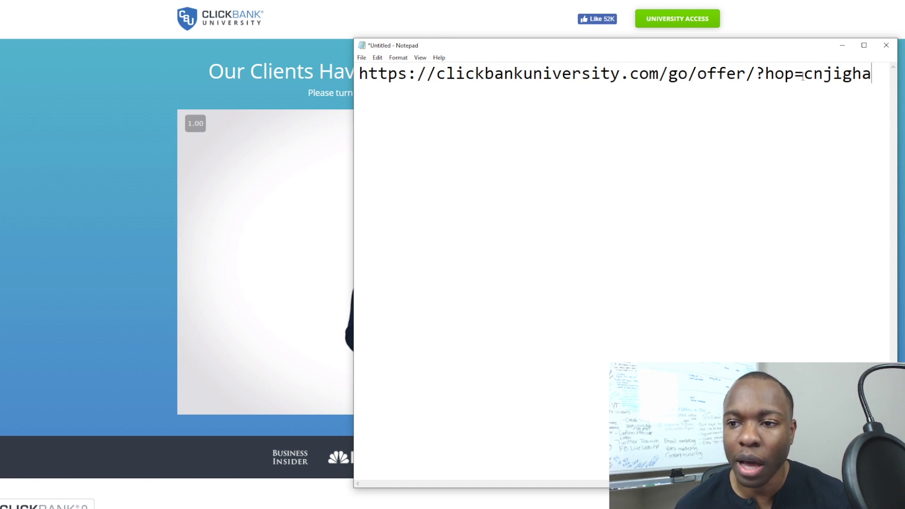
{"action": "left_click_drag", "start_coordinate": [803, 77], "coordinate": [877, 75]}
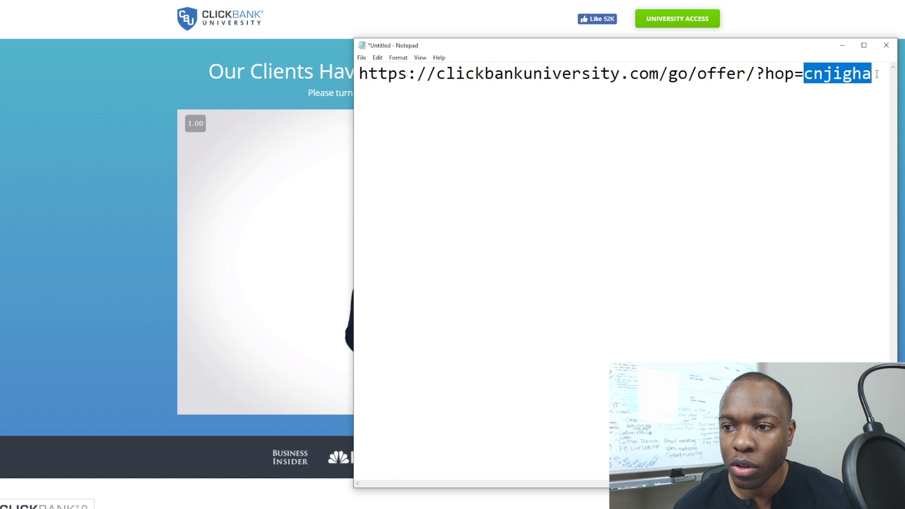
{"action": "left_click", "coordinate": [833, 84]}
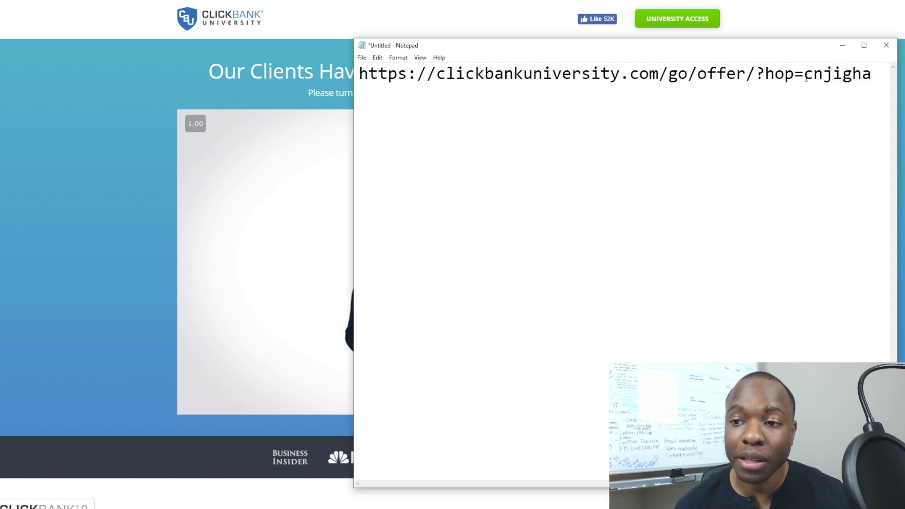
{"action": "left_click_drag", "start_coordinate": [806, 78], "coordinate": [873, 77]}
{"action": "left_click", "coordinate": [827, 89]}
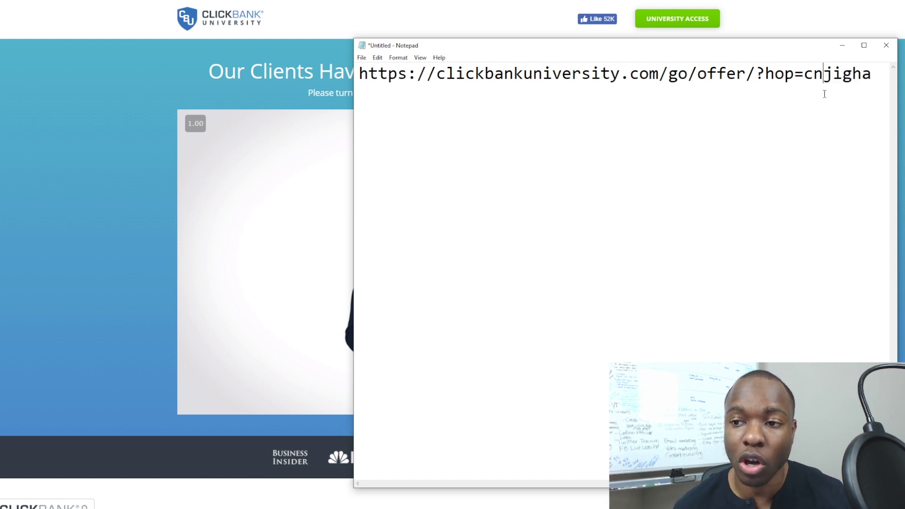
Replace the nickname after "hop=" with a sample first name, and replace that one with "bigballer"
{"action": "left_click_drag", "start_coordinate": [805, 74], "coordinate": [872, 74]}
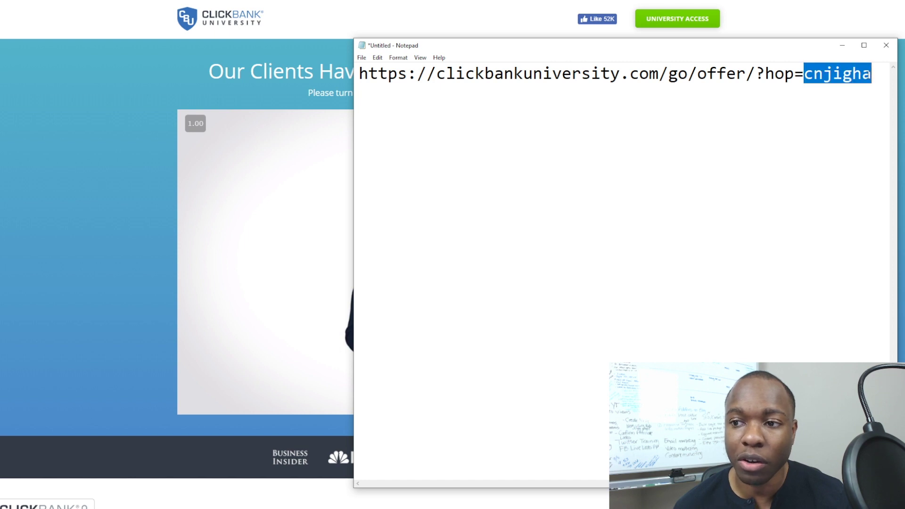
{"action": "type", "text": "johnny"}
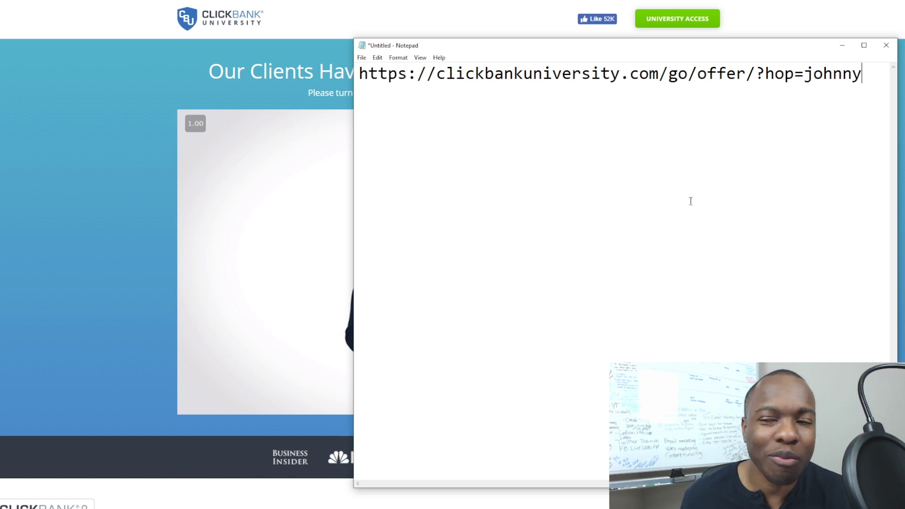
{"action": "double_click", "coordinate": [834, 73]}
{"action": "left_click", "coordinate": [864, 73]}
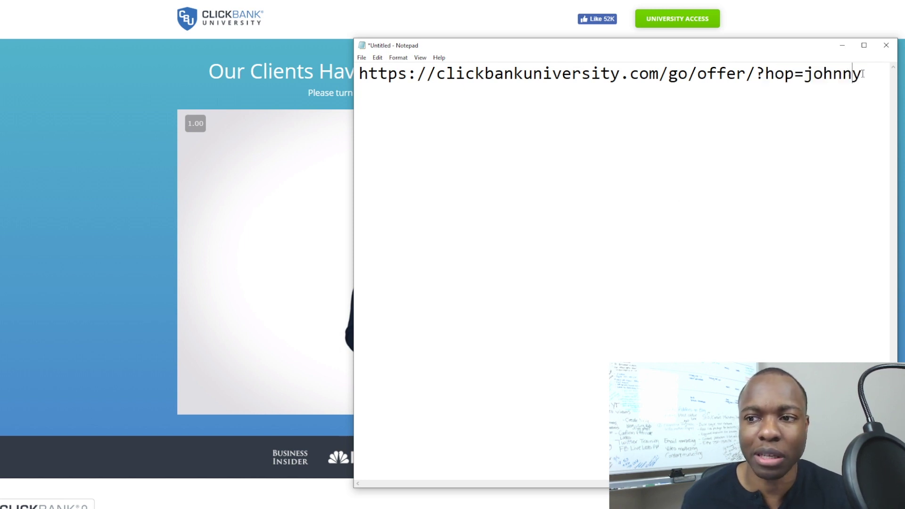
{"action": "left_click_drag", "start_coordinate": [863, 73], "coordinate": [806, 76]}
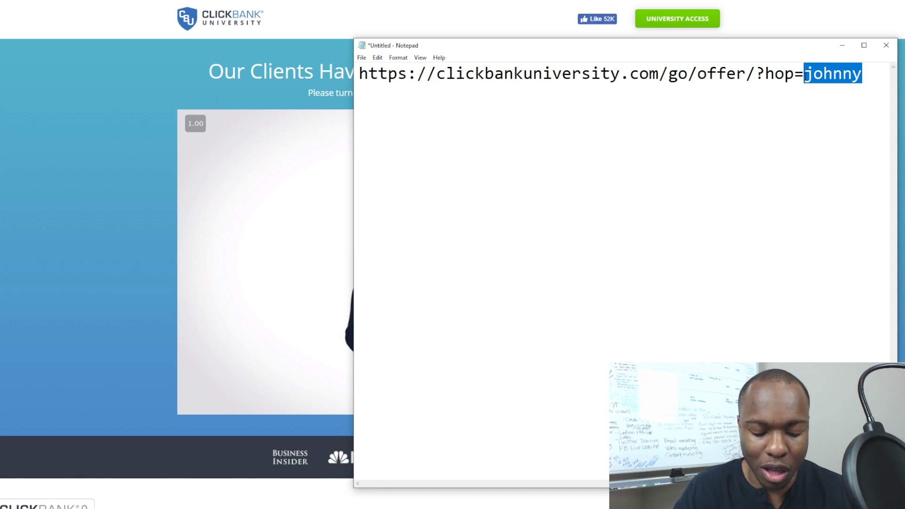
{"action": "type", "text": "bigballer"}
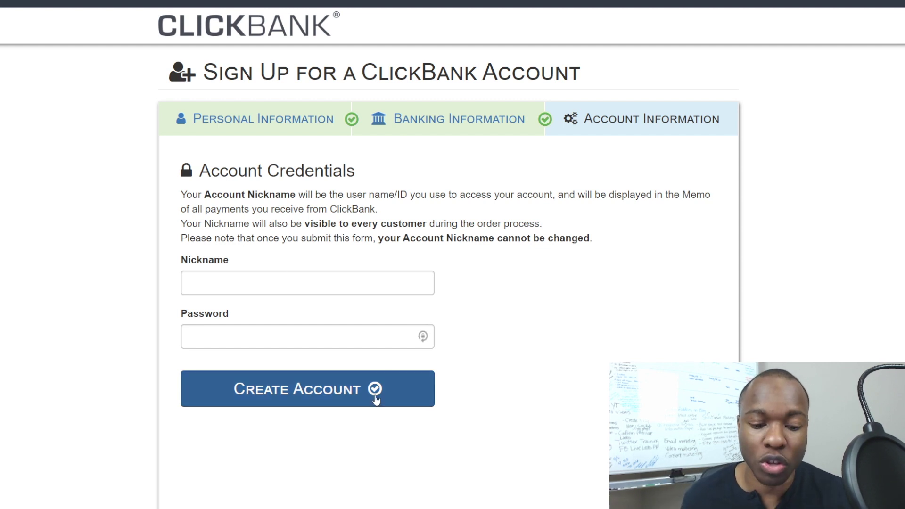
{"action": "key", "text": "alt+Tab"}
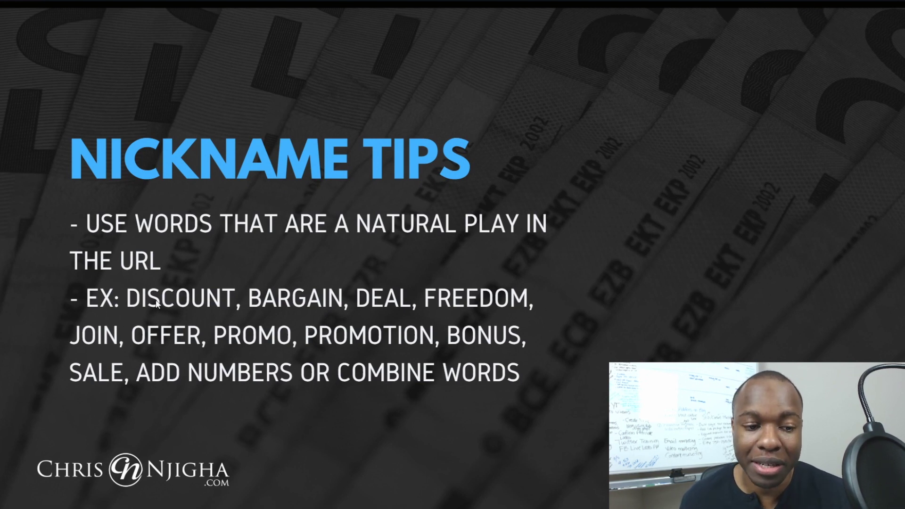
{"action": "left_click", "coordinate": [291, 304]}
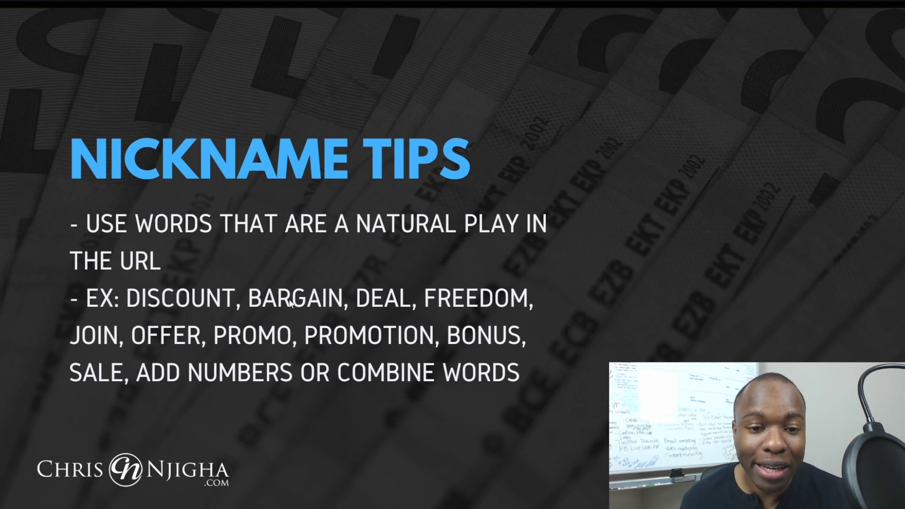
{"action": "left_click", "coordinate": [378, 304]}
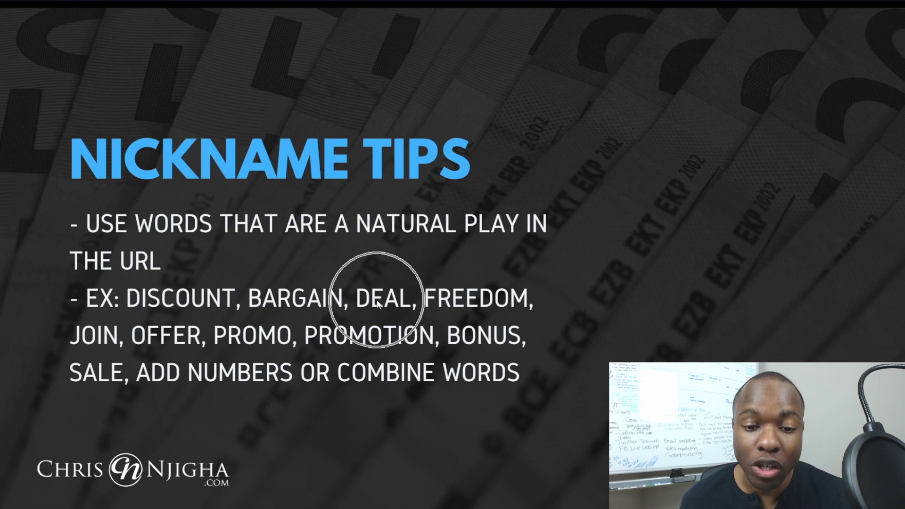
{"action": "left_click", "coordinate": [467, 300]}
{"action": "left_click", "coordinate": [104, 335]}
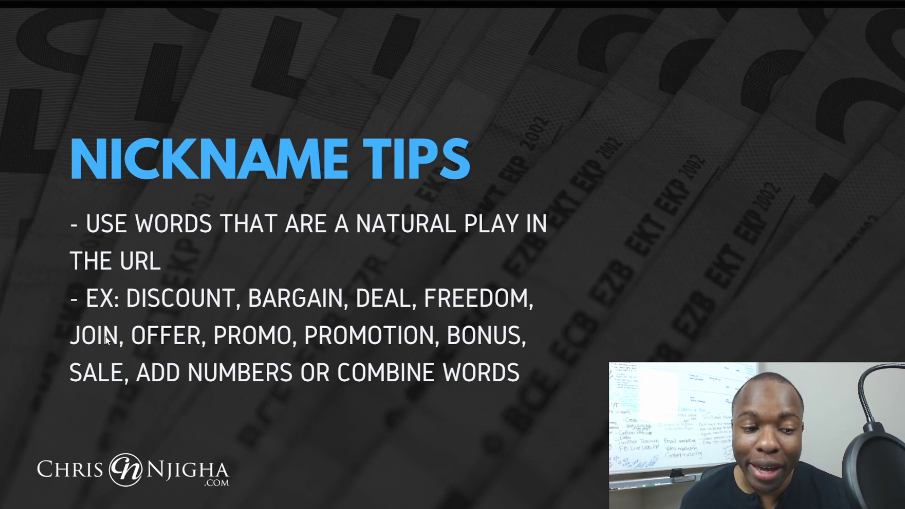
{"action": "left_click", "coordinate": [177, 337]}
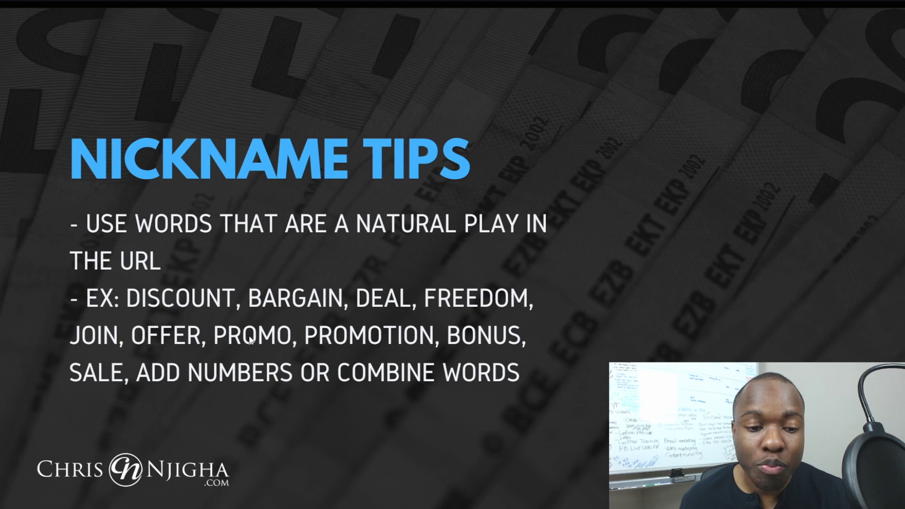